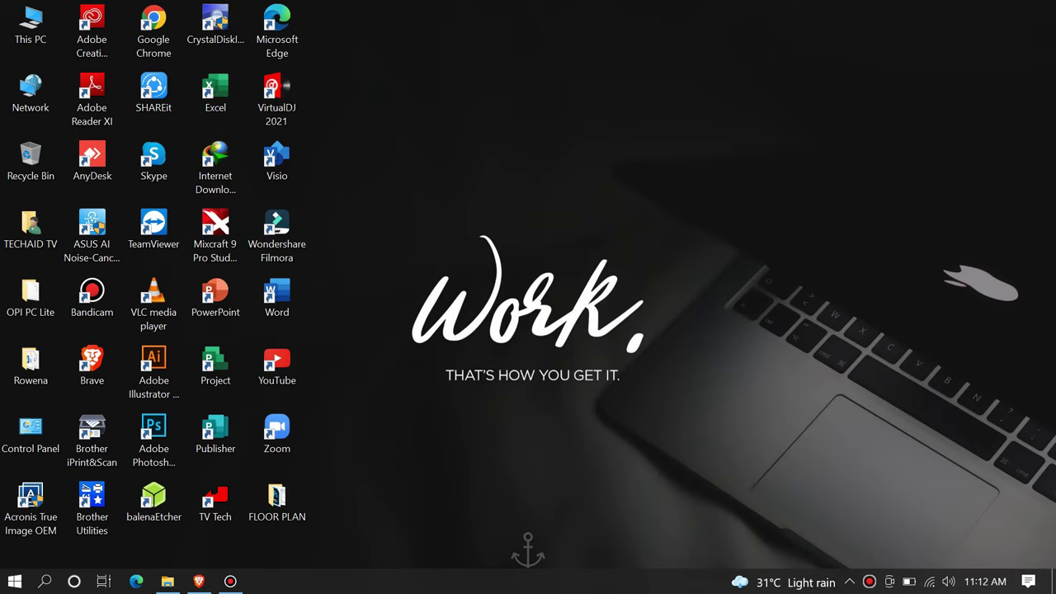
Check this PC's system type and Windows edition in its system properties, and close the settings window.
left_click(31, 23)
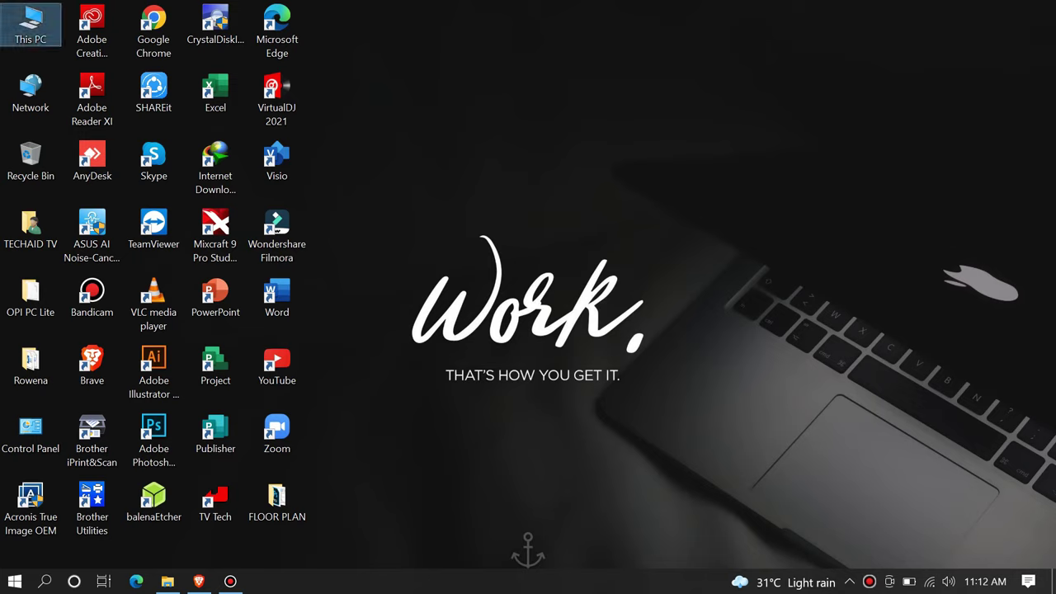
right_click(36, 23)
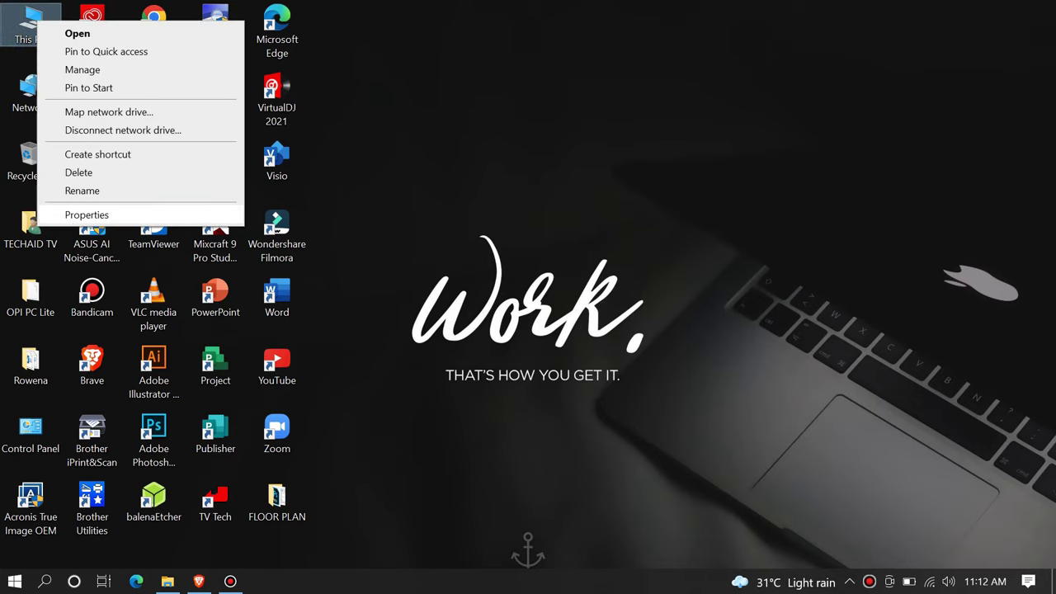
left_click(87, 214)
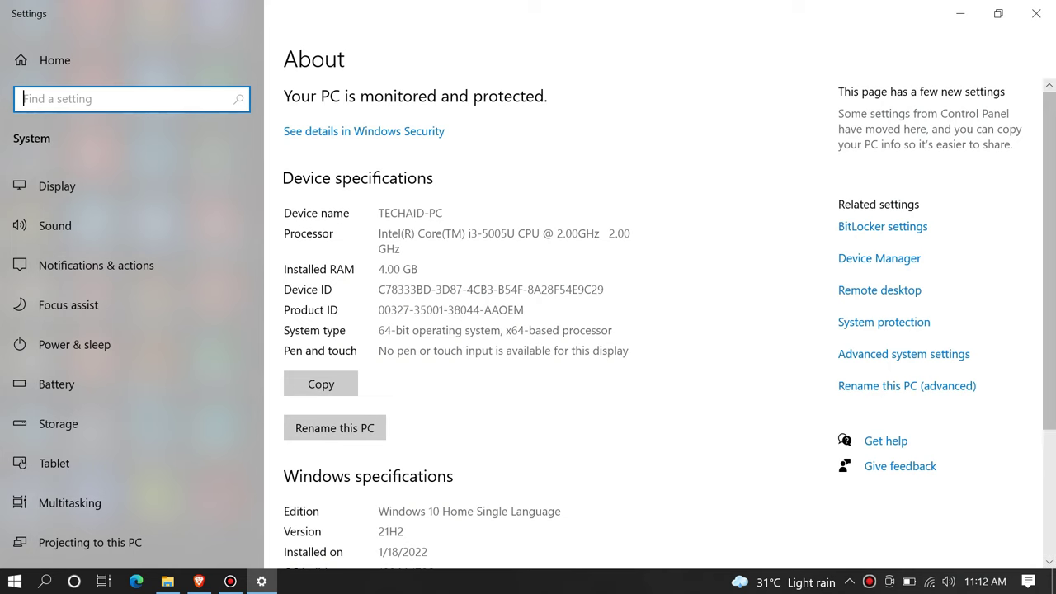
scroll(660, 318, "down", 2)
scroll(660, 319, "down", 1)
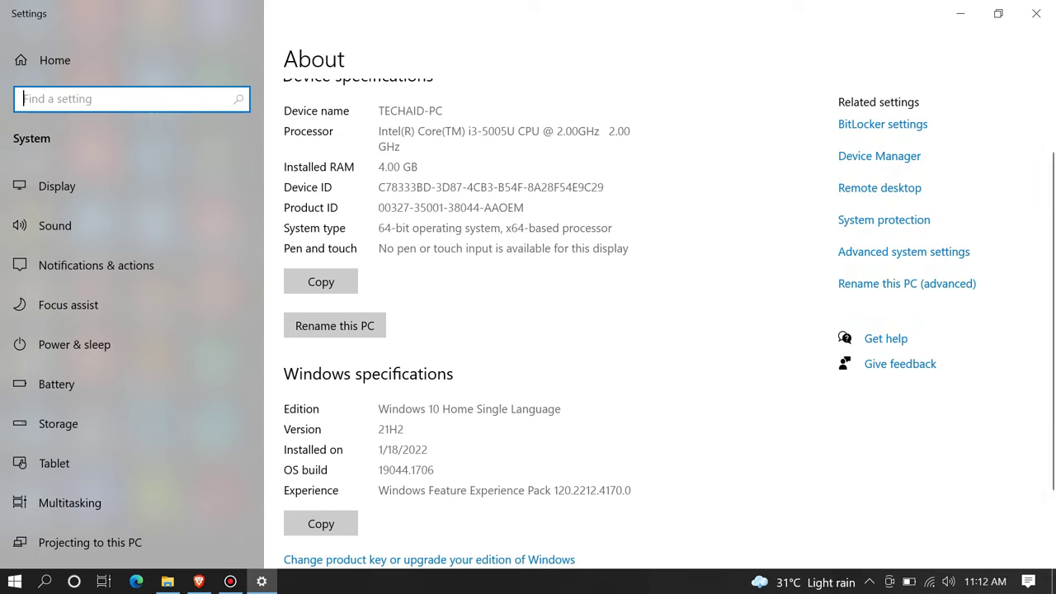
left_click_drag(378, 228, 500, 228)
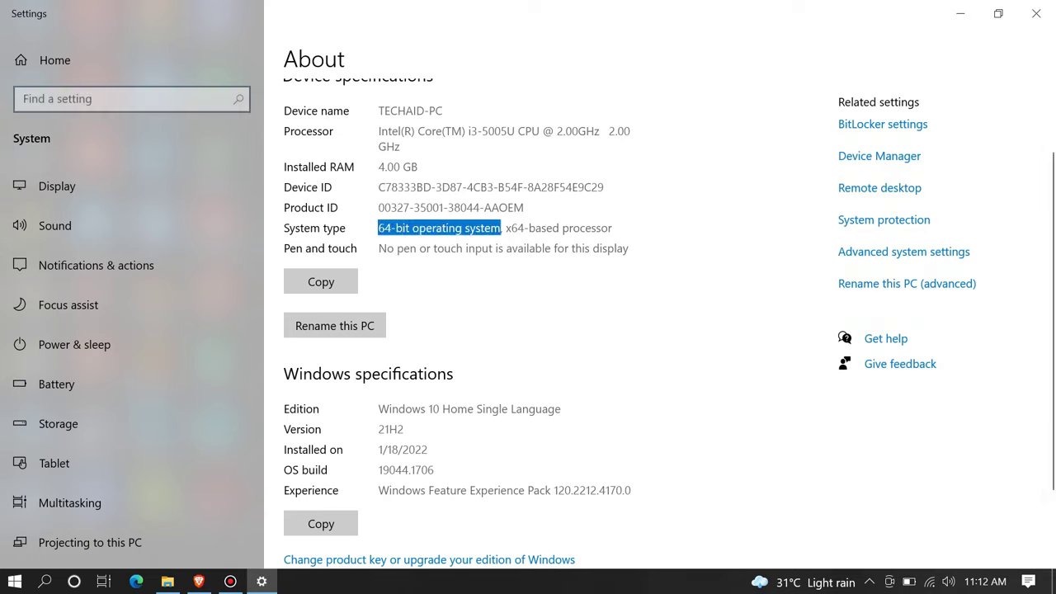
left_click_drag(378, 409, 452, 408)
left_click(452, 408)
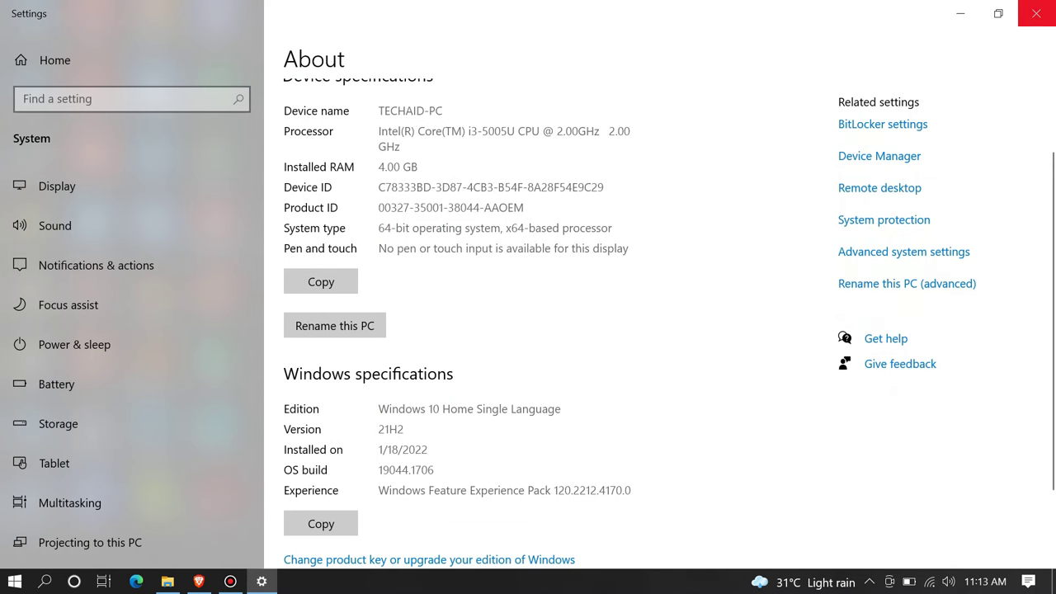
left_click(1036, 13)
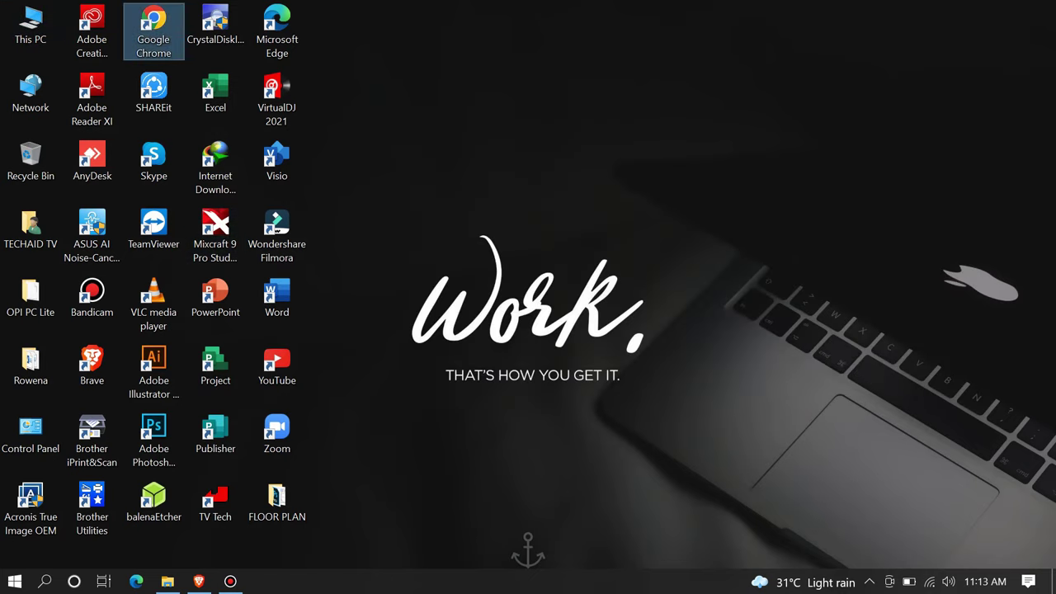
Switch to Google Chrome, go to google.com and search for "brother t720dw driver".
double_click(154, 31)
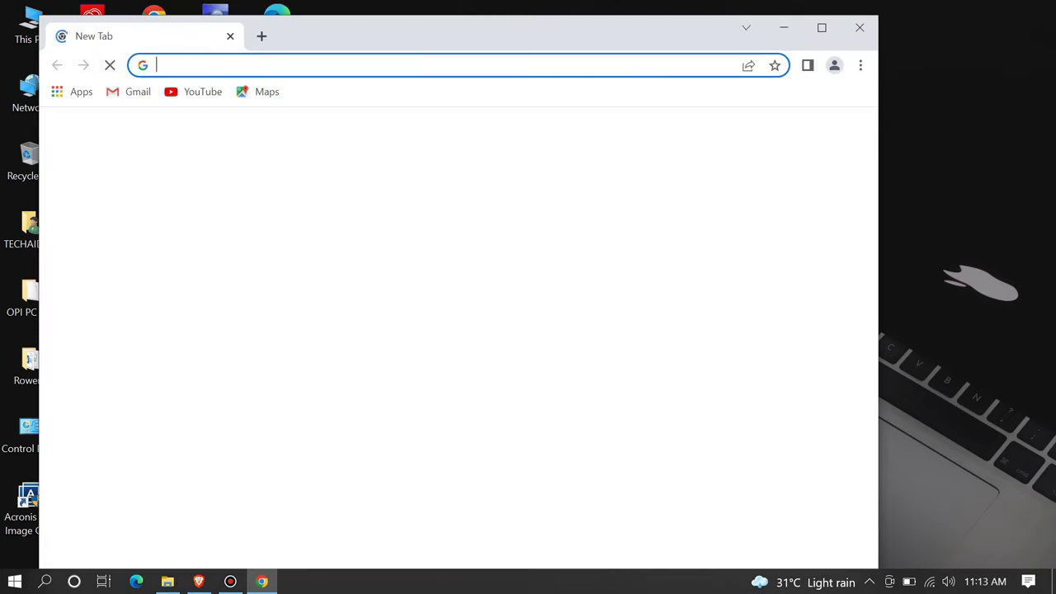
type("google.com")
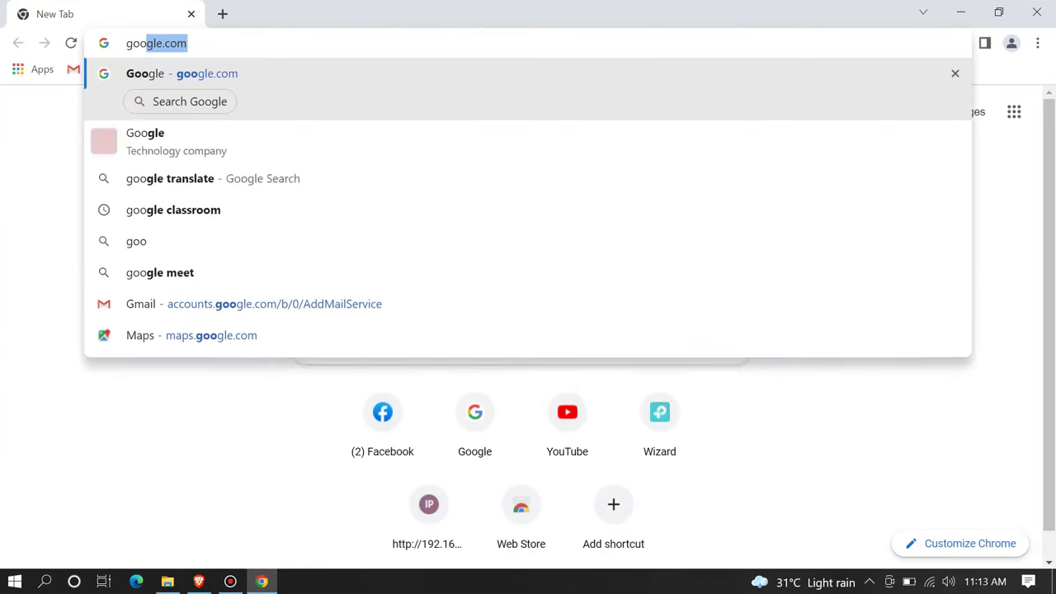
key("Return")
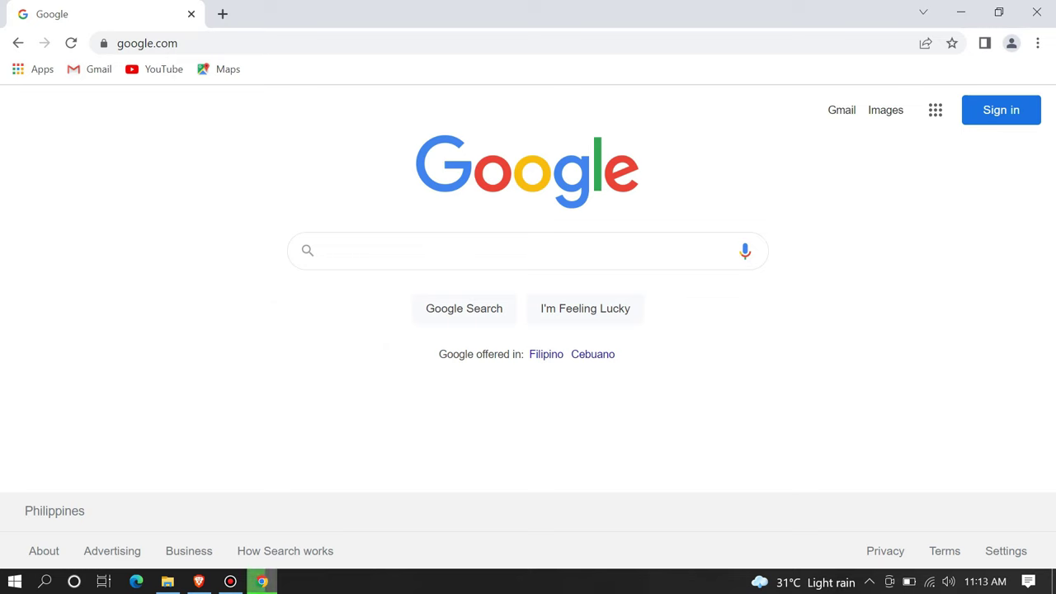
type("brother")
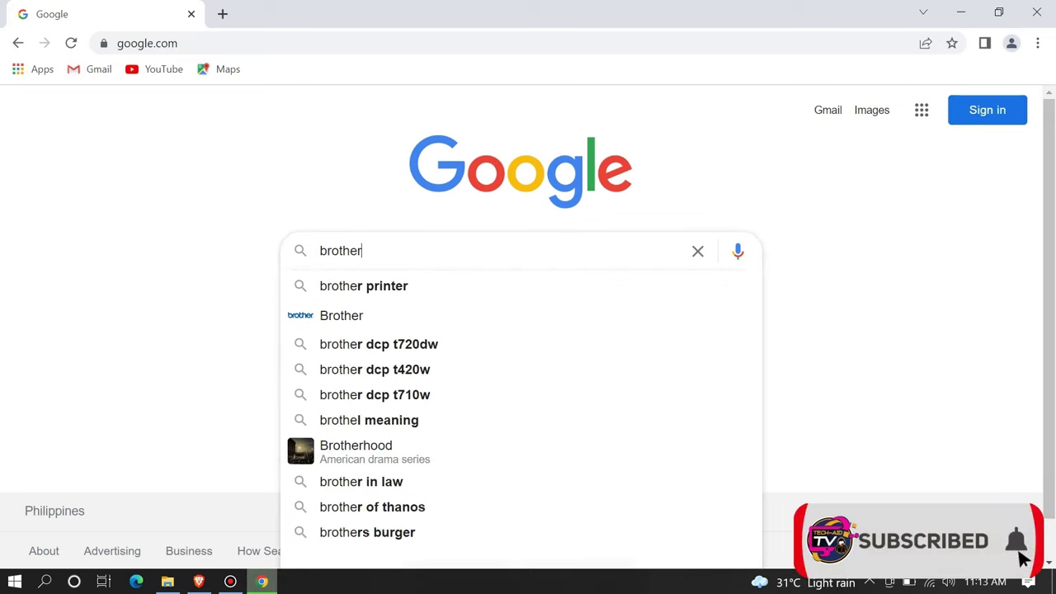
type(" t72")
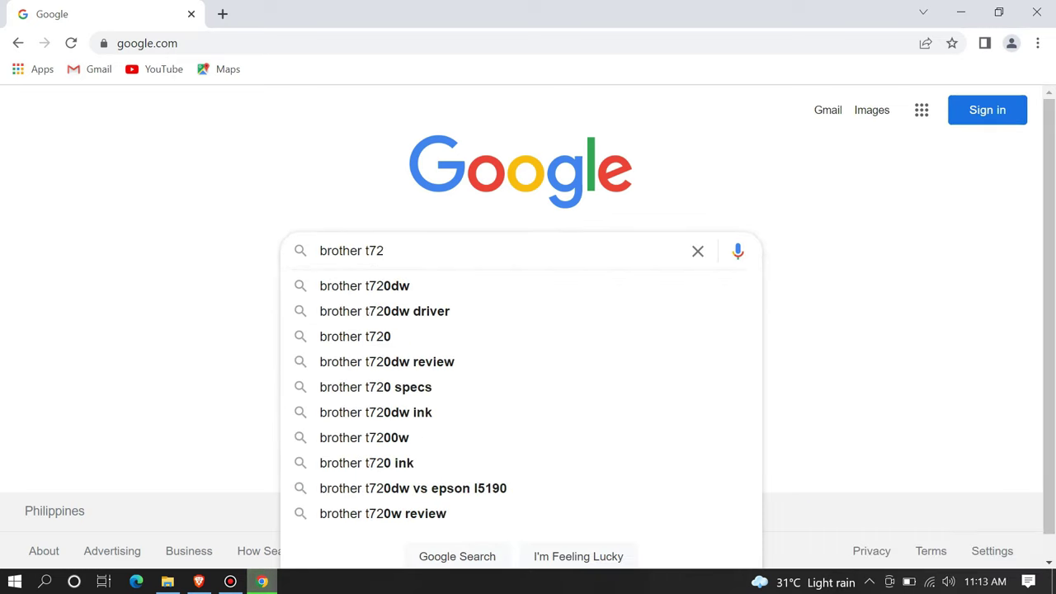
type("0dw driver")
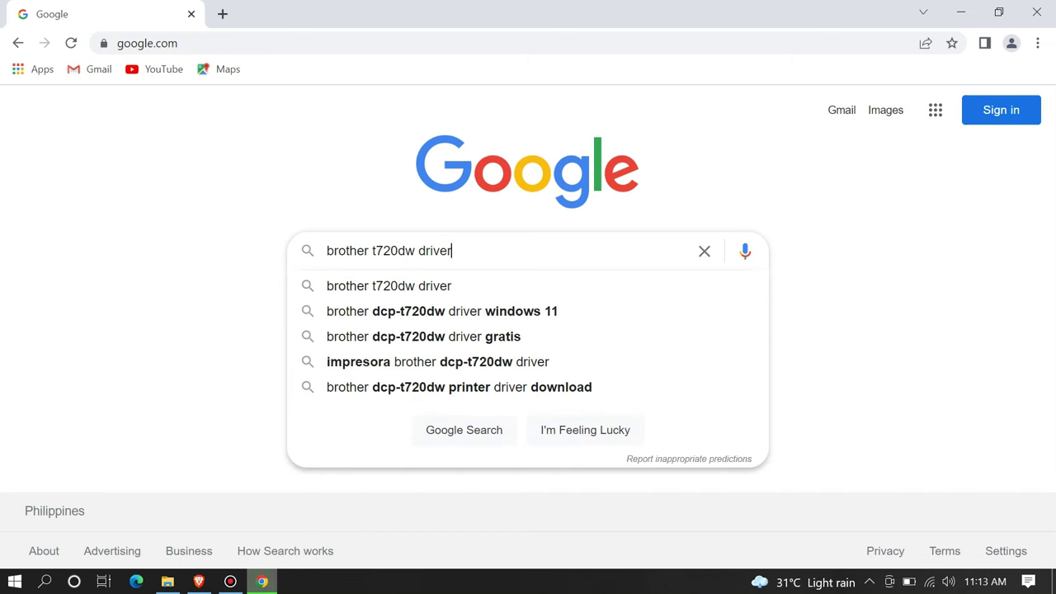
key("Return")
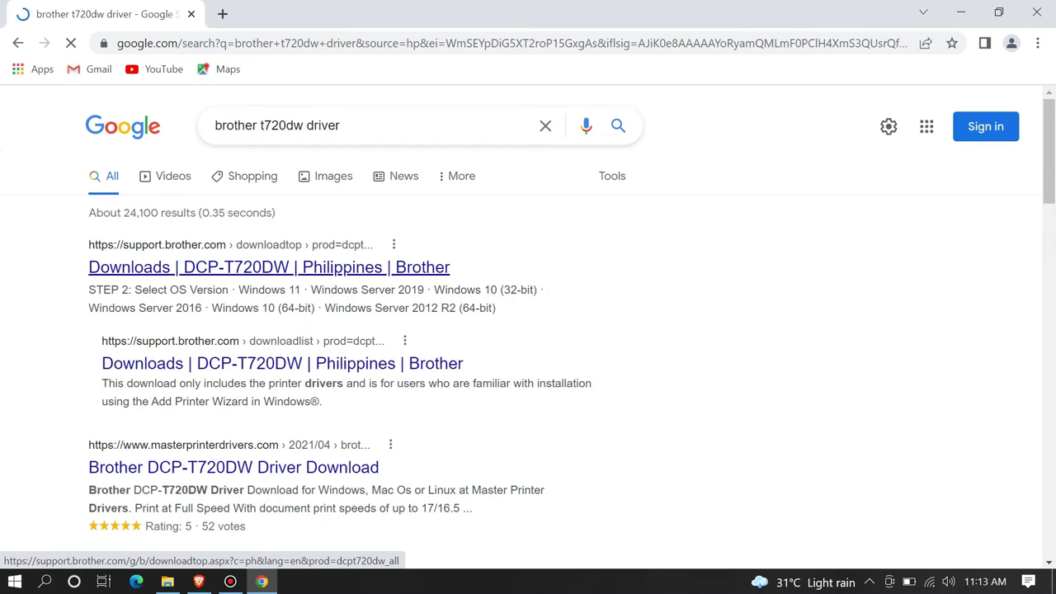
Open Brother's Philippine DCP-T720DW downloads page and list the downloads for Windows 10 (64-bit).
left_click(268, 266)
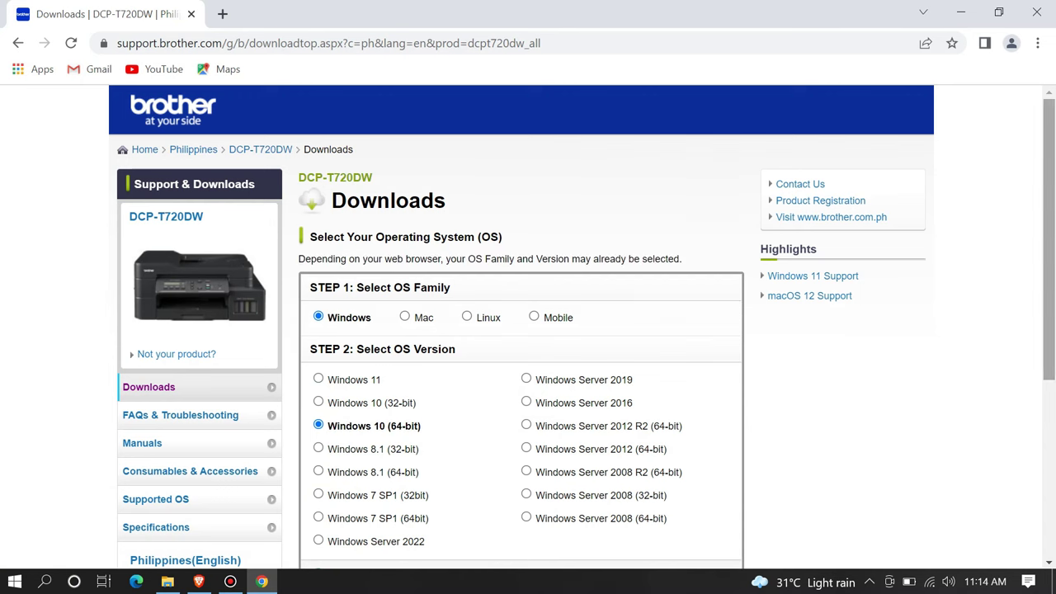
scroll(528, 330, "down", 2)
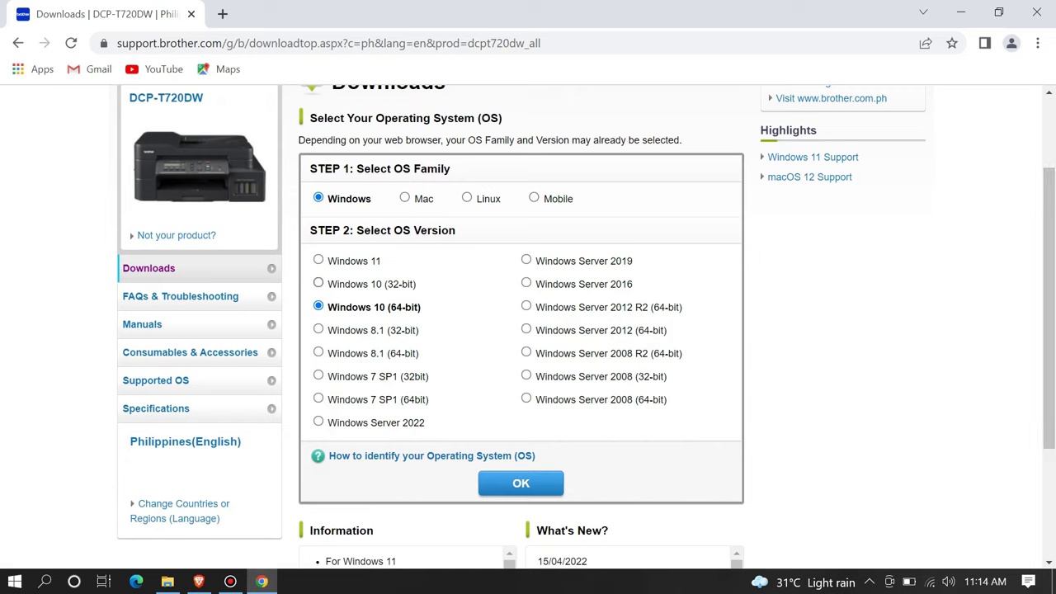
left_click(319, 283)
left_click(318, 306)
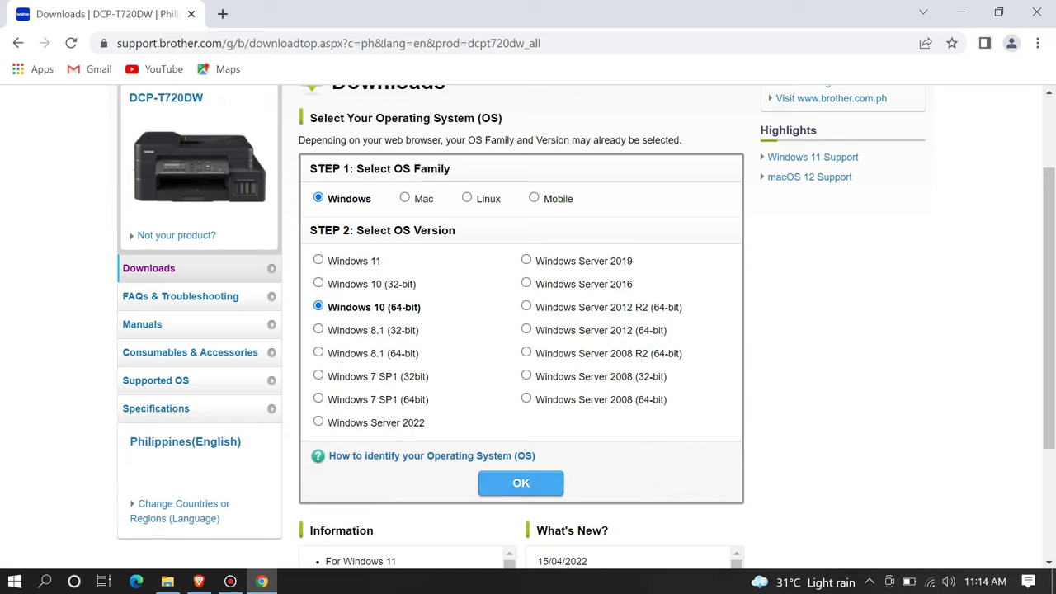
left_click(520, 483)
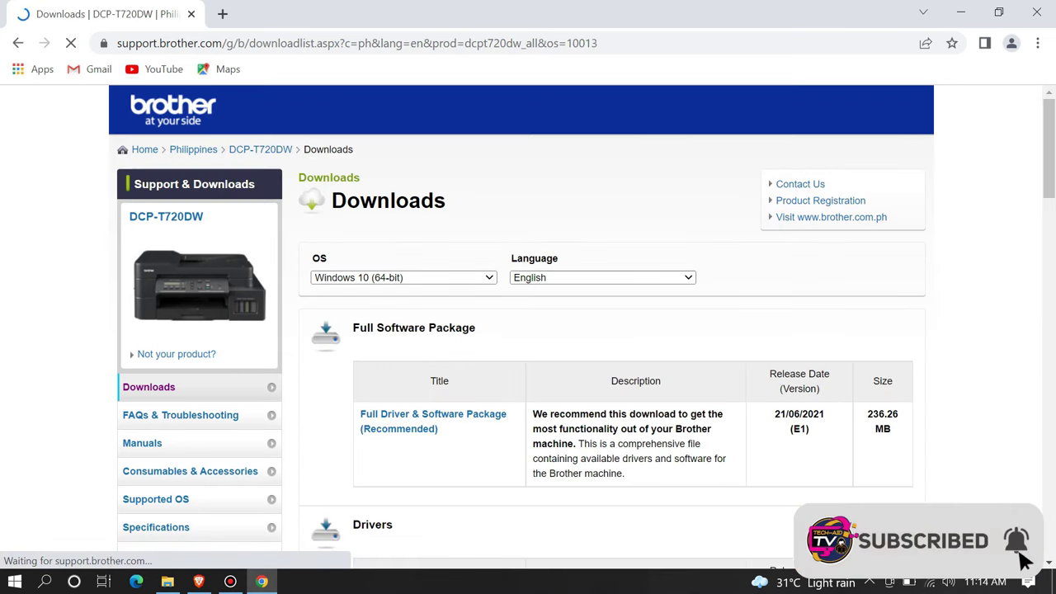
Download the recommended Full Driver & Software Package, agreeing to the EULA.
scroll(527, 329, "down", 1)
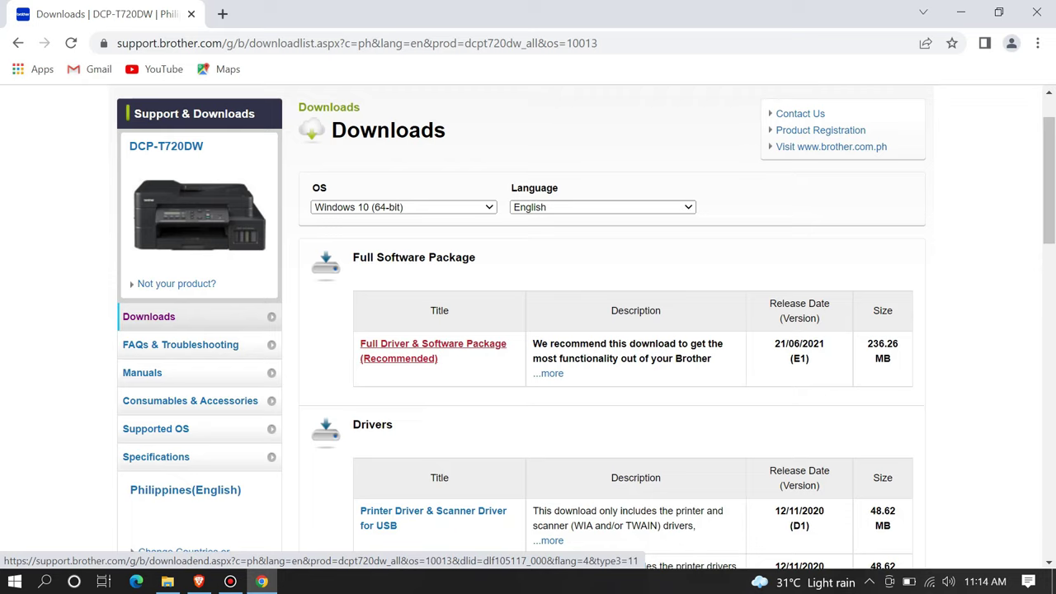
left_click(432, 347)
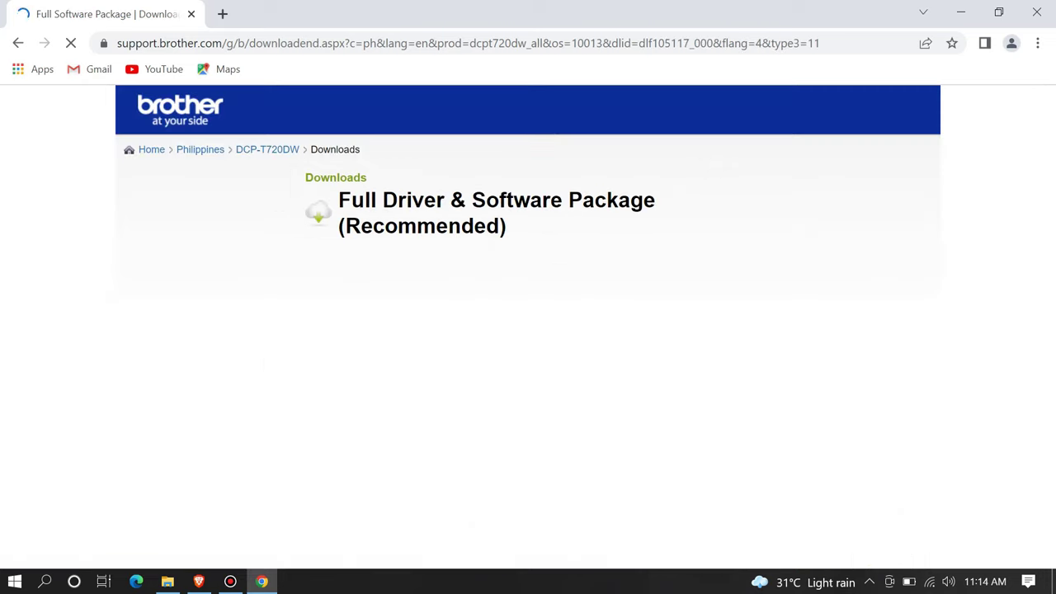
scroll(610, 425, "down", 3)
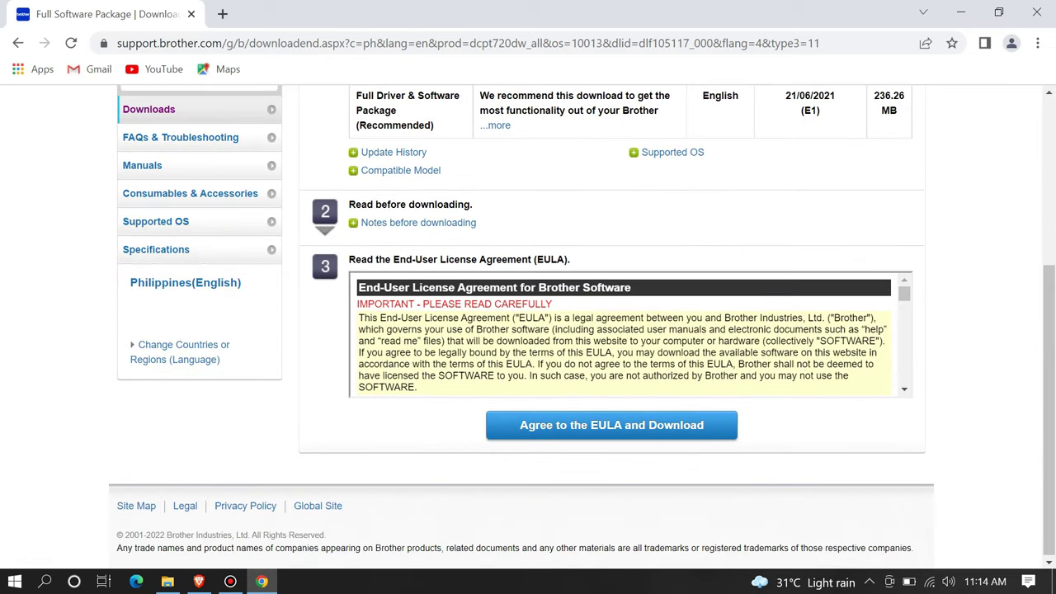
left_click(611, 425)
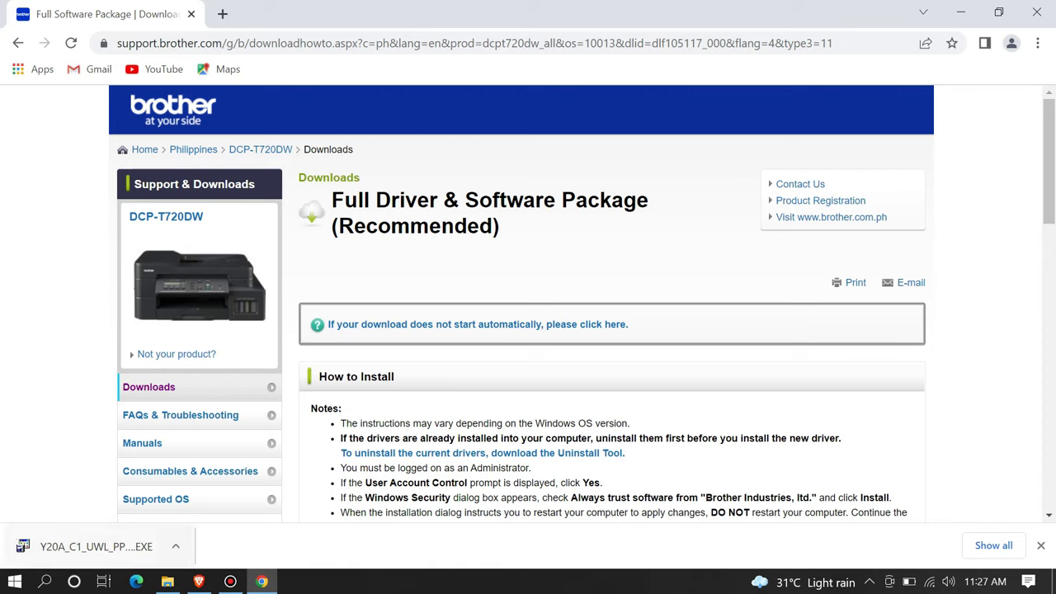
Run the downloaded Y20A_C1_UWL_PP-inst-E1 installer from its folder, and clear away the Downloads and browser windows.
left_click(176, 546)
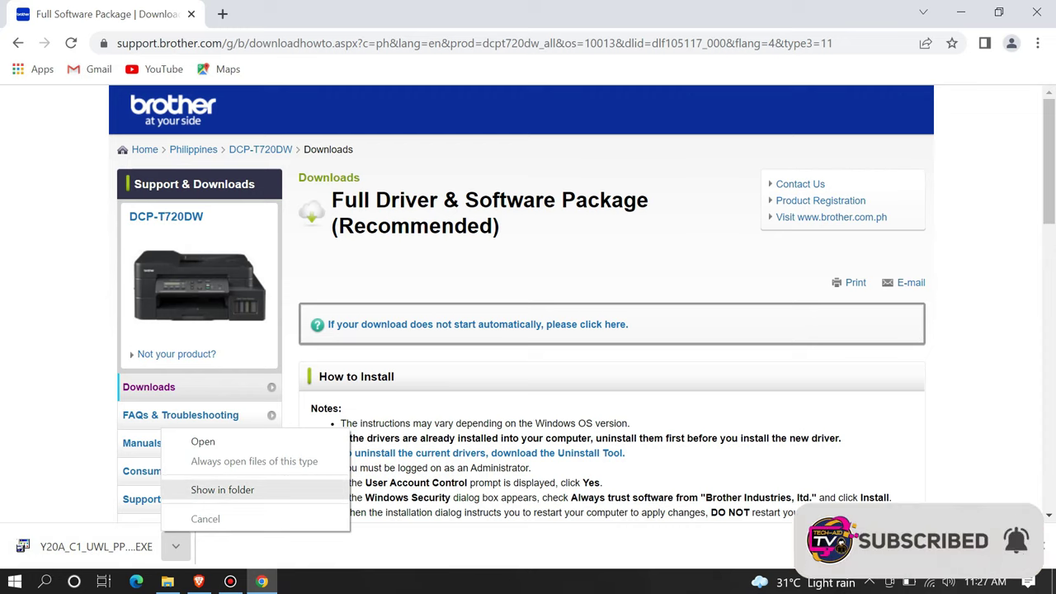
left_click(223, 490)
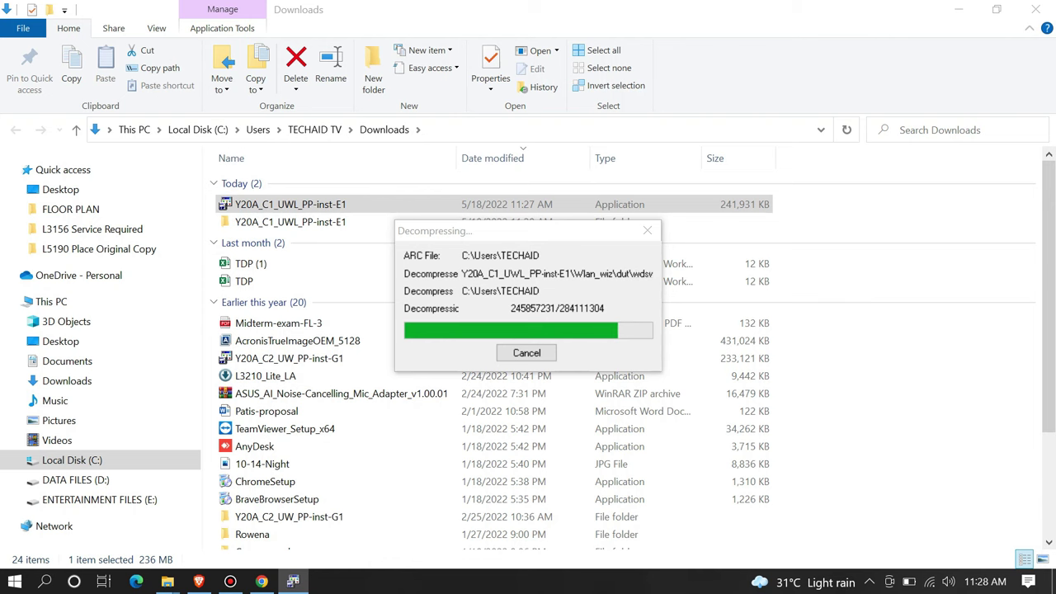
left_click(959, 9)
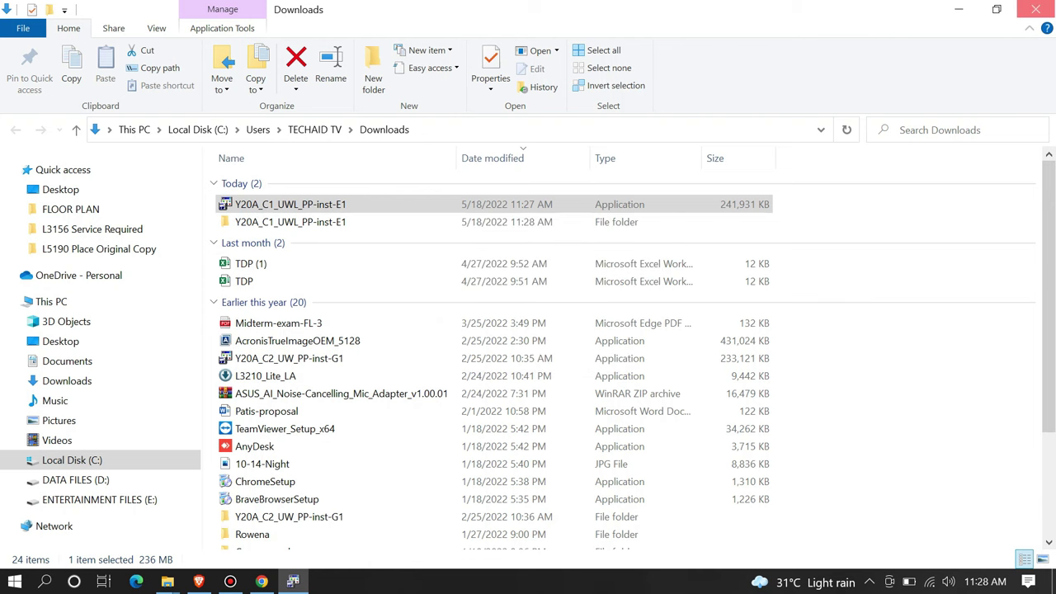
left_click(261, 581)
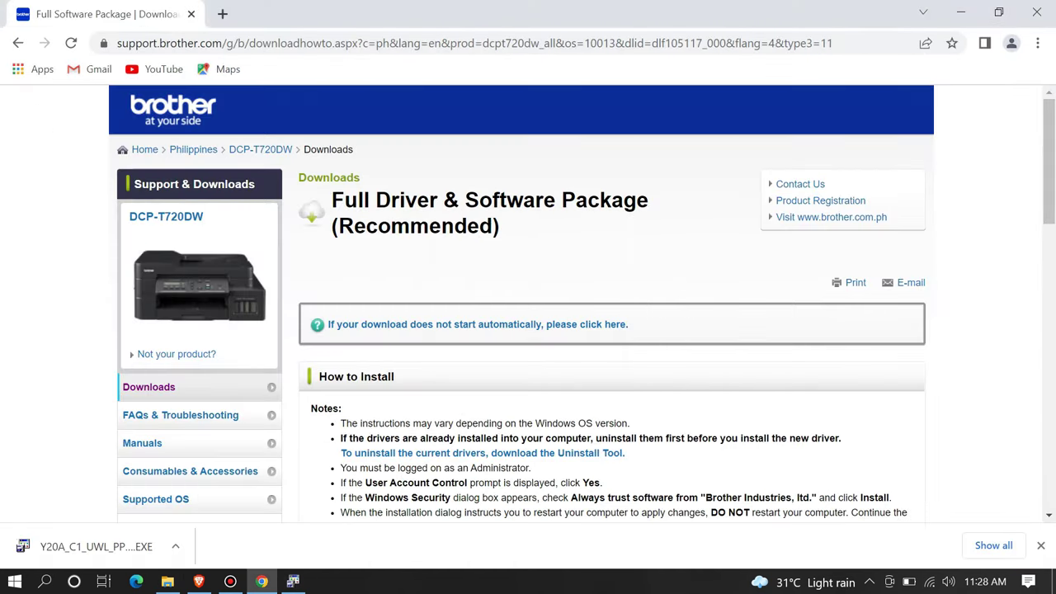
left_click(1036, 13)
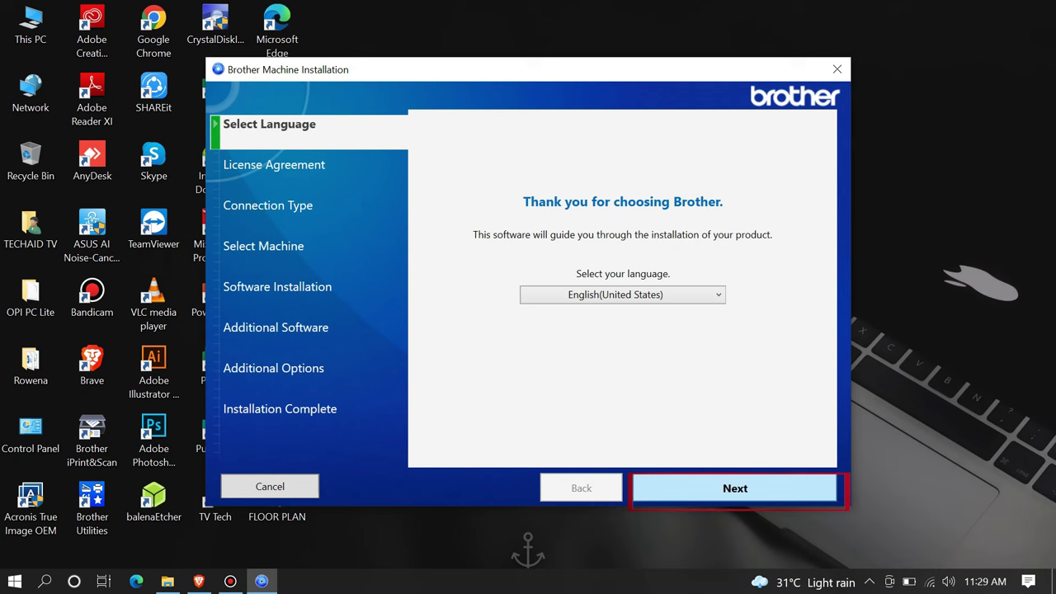
Proceed with English(United States) as the Brother installation language and accept the license agreement.
key("Return")
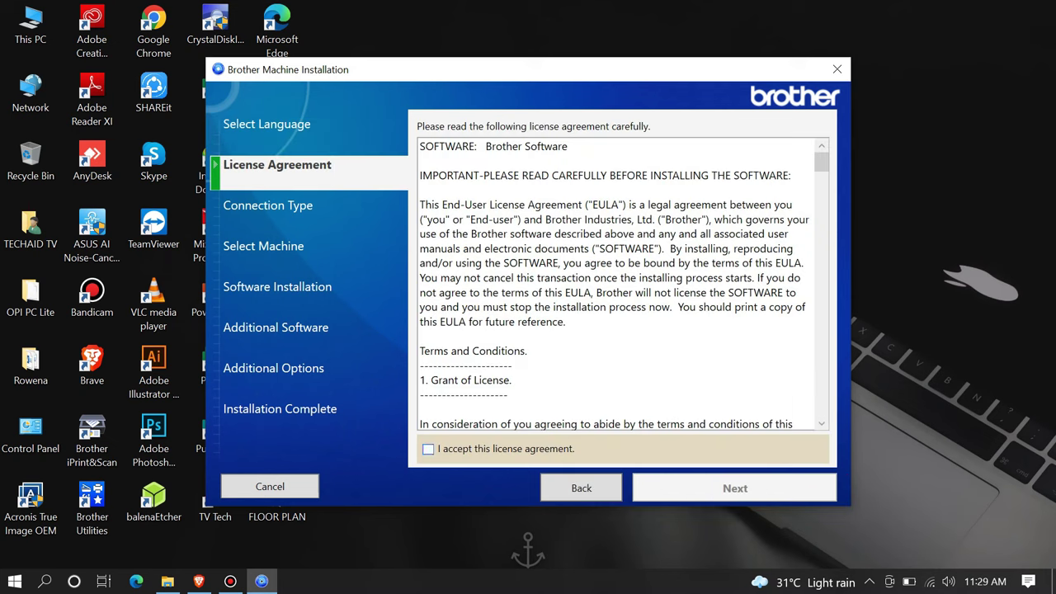
key("space")
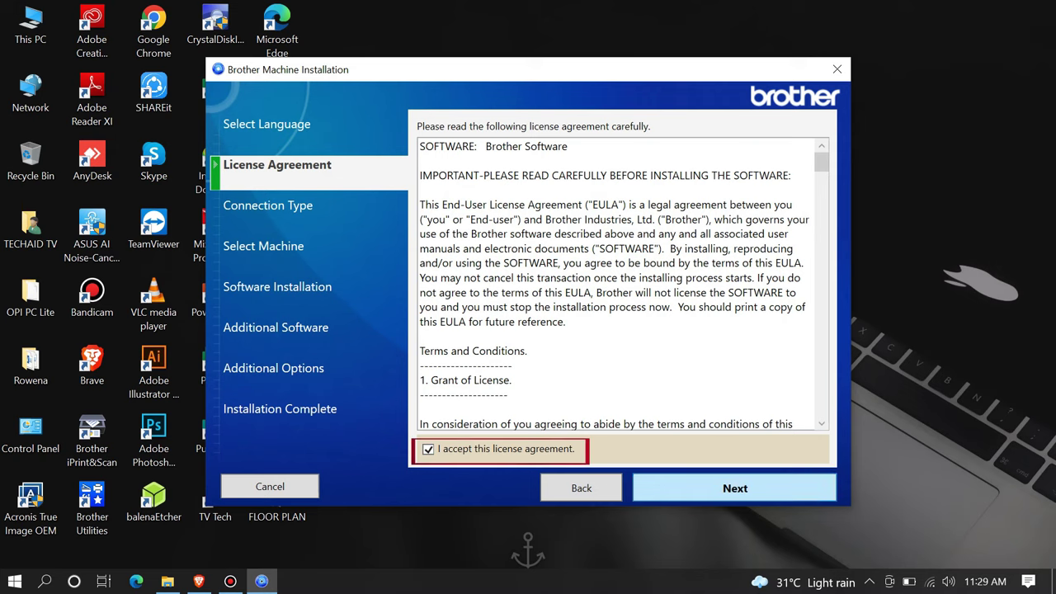
key("Return")
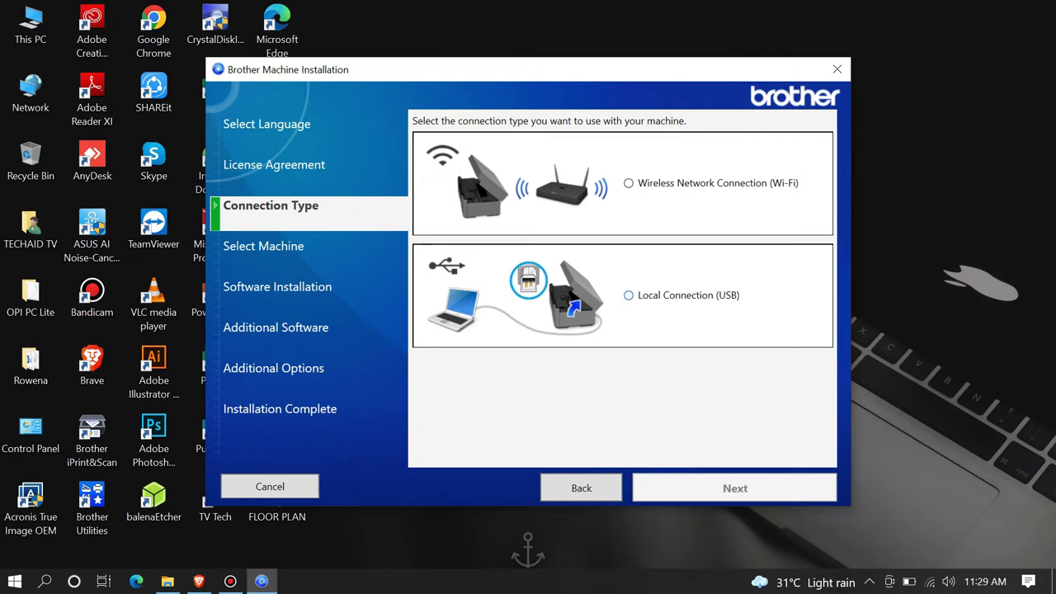
Choose Local Connection (USB) as the connection type and continue past the instruction to connect the machine.
left_click(628, 295)
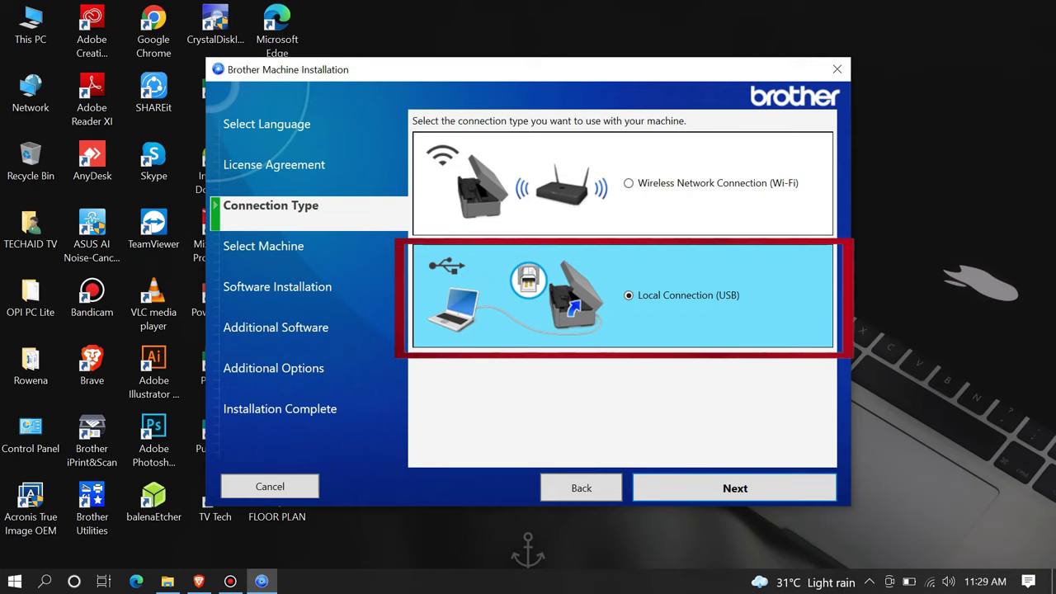
key("Return")
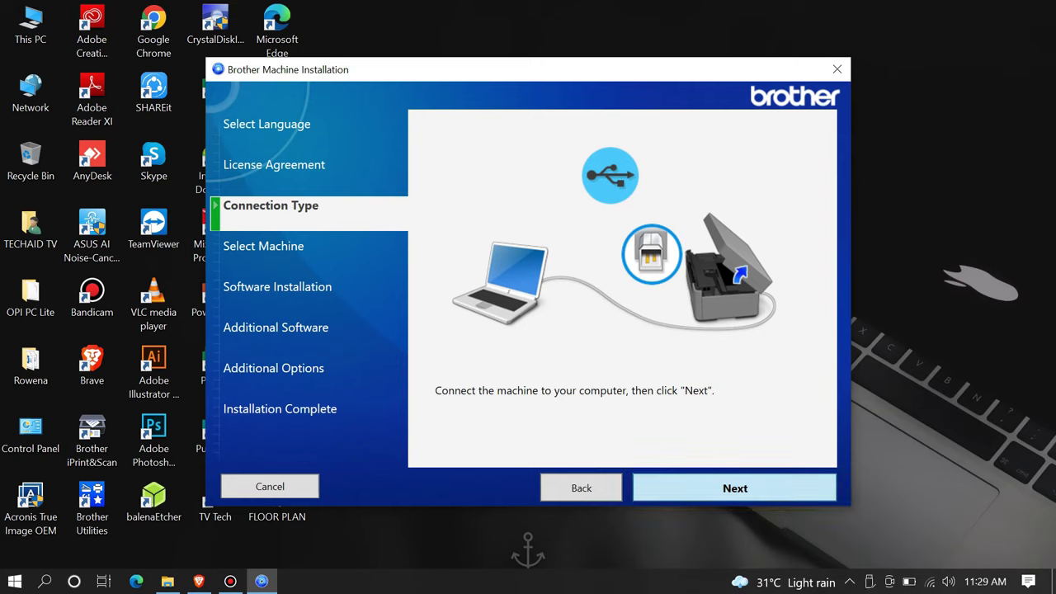
key("Return")
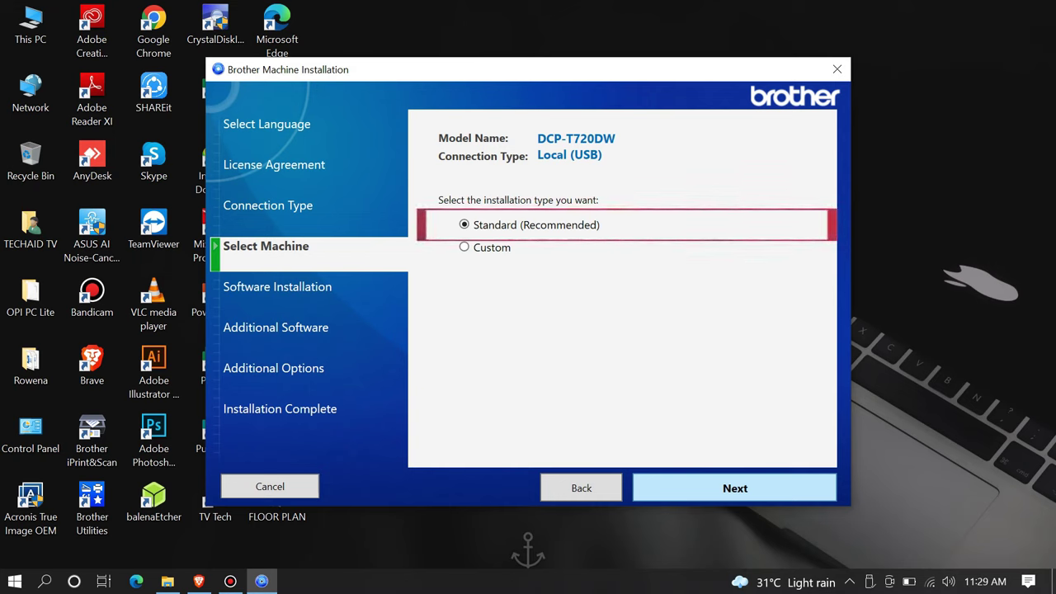
Install the DCP-T720DW software with the Standard (Recommended) type and skip the additional PaperPort software.
key("Return")
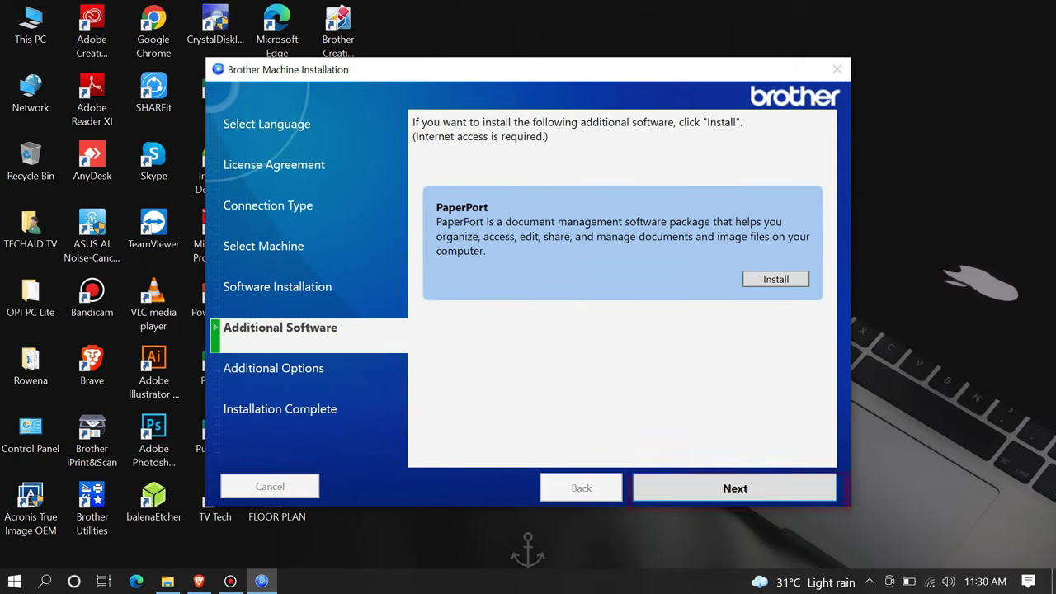
key("Return")
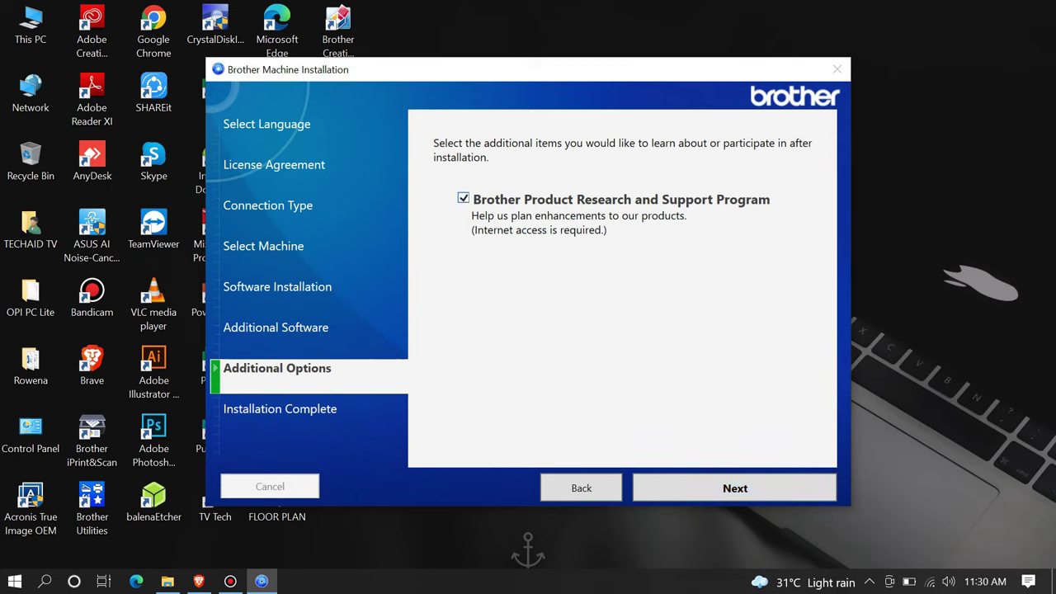
Finish the Brother installation without joining the Brother Product Research and Support Program, and close the iPrint&Scan application.
left_click(462, 198)
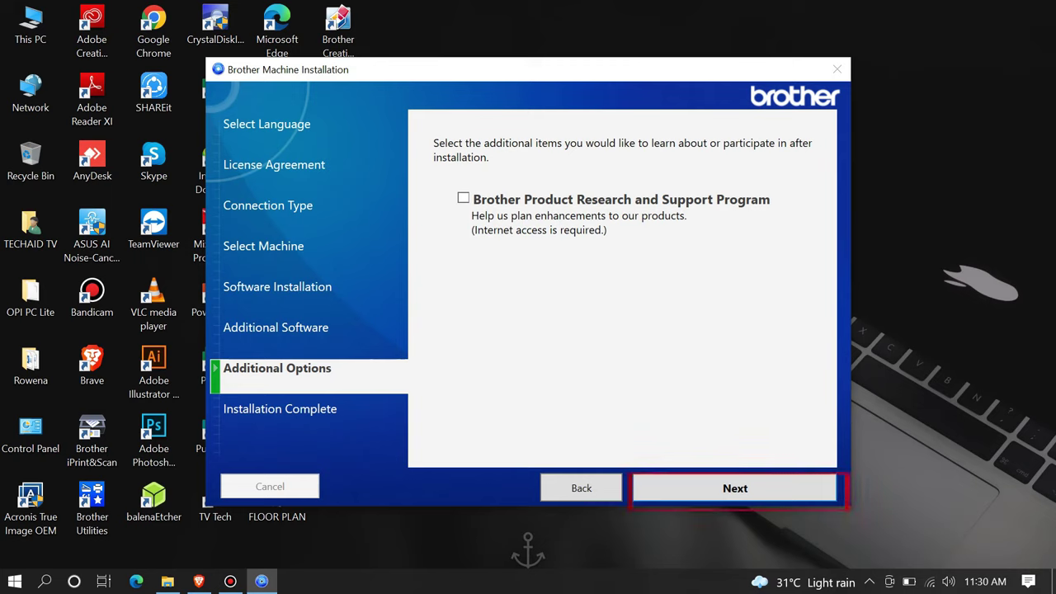
key("Return")
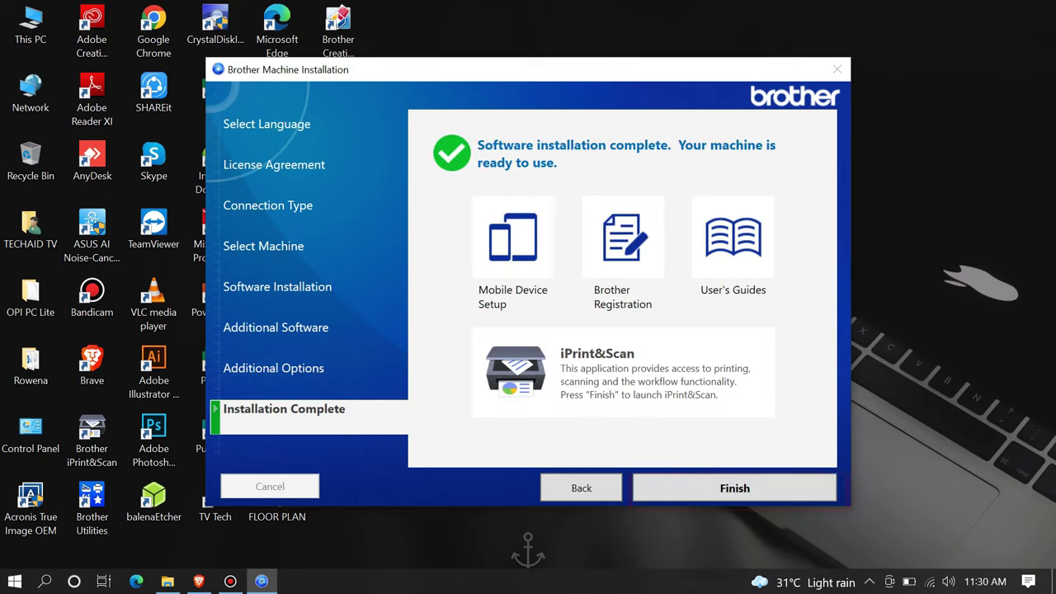
key("Return")
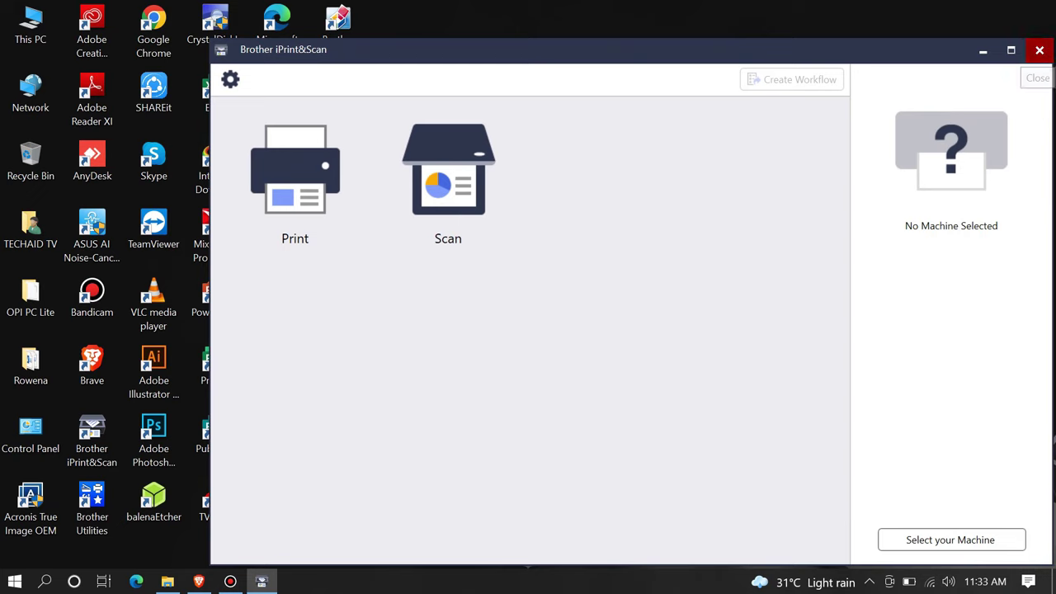
left_click(1039, 50)
Print a test page from the printer properties of the Brother DCP-T720DW Printer in Control Panel's Devices and Printers.
double_click(30, 433)
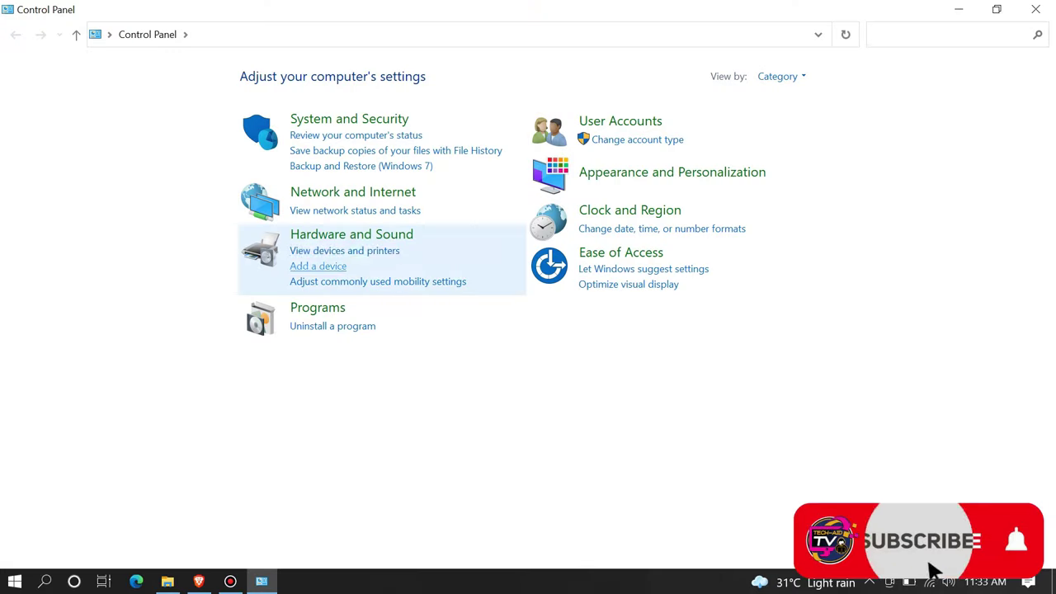
left_click(344, 250)
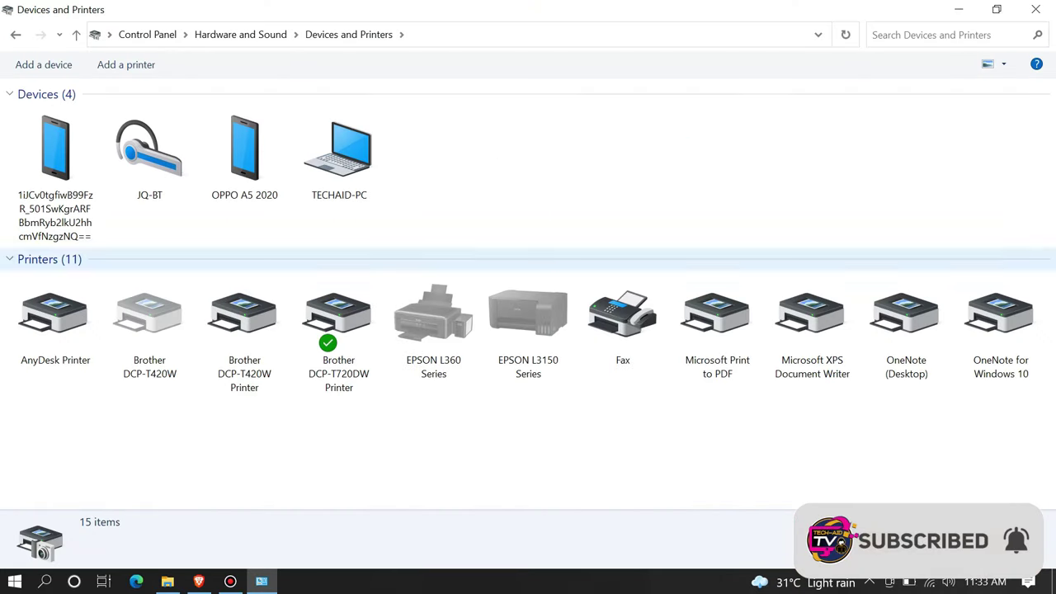
right_click(315, 317)
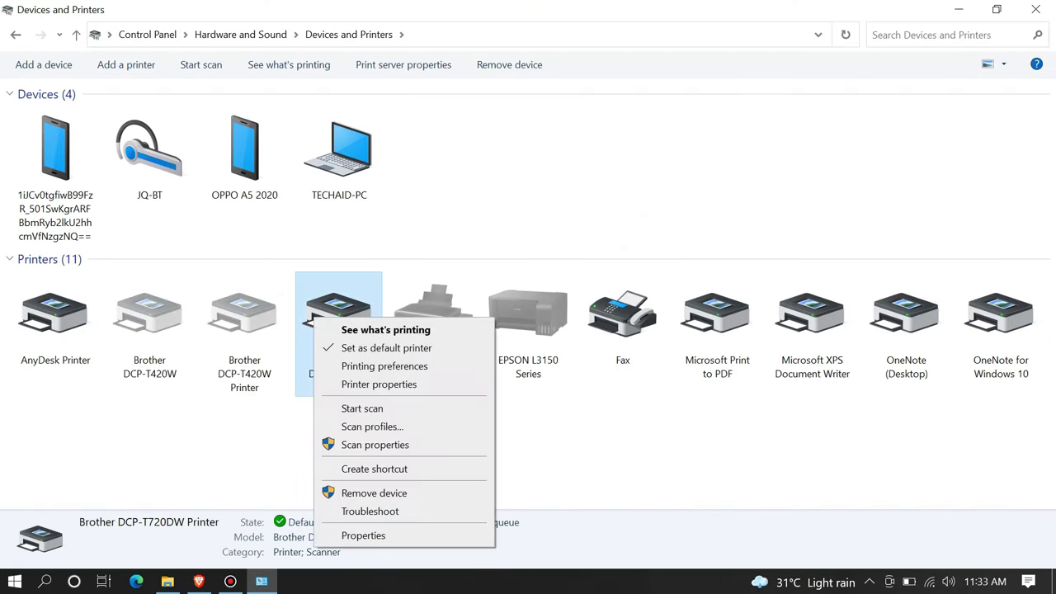
left_click(379, 384)
left_click(676, 503)
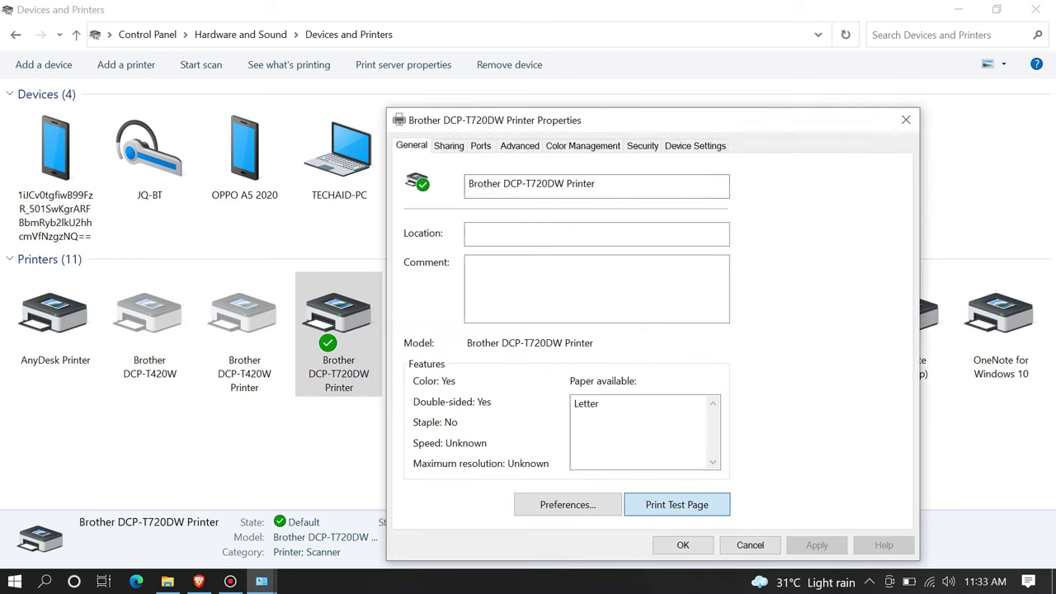